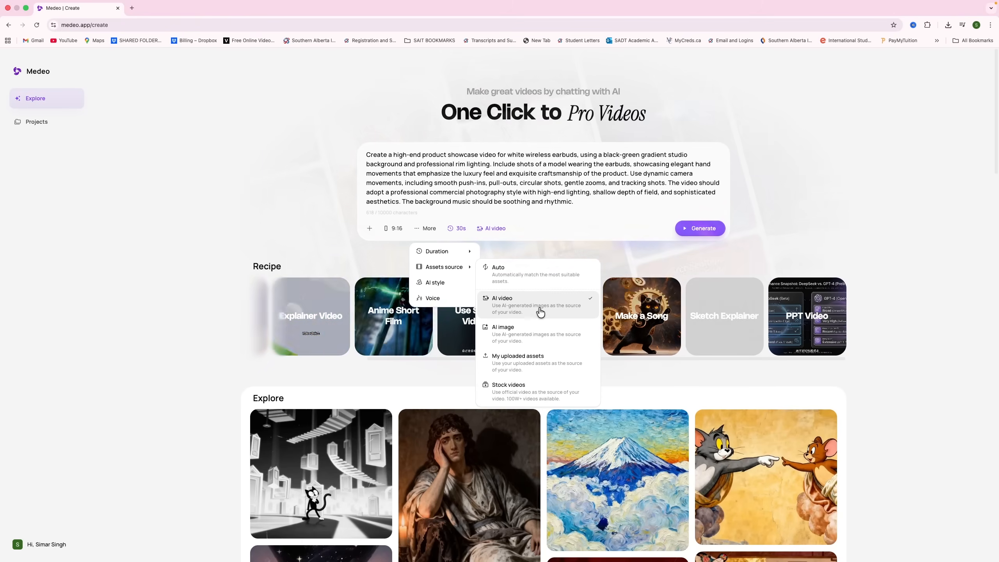
# Set the assets source to AI video, browse the AI styles, and generate the 9:16 wireless earbuds showcase video
pyautogui.click(541, 311)
pyautogui.scroll(-3, 579, 348)
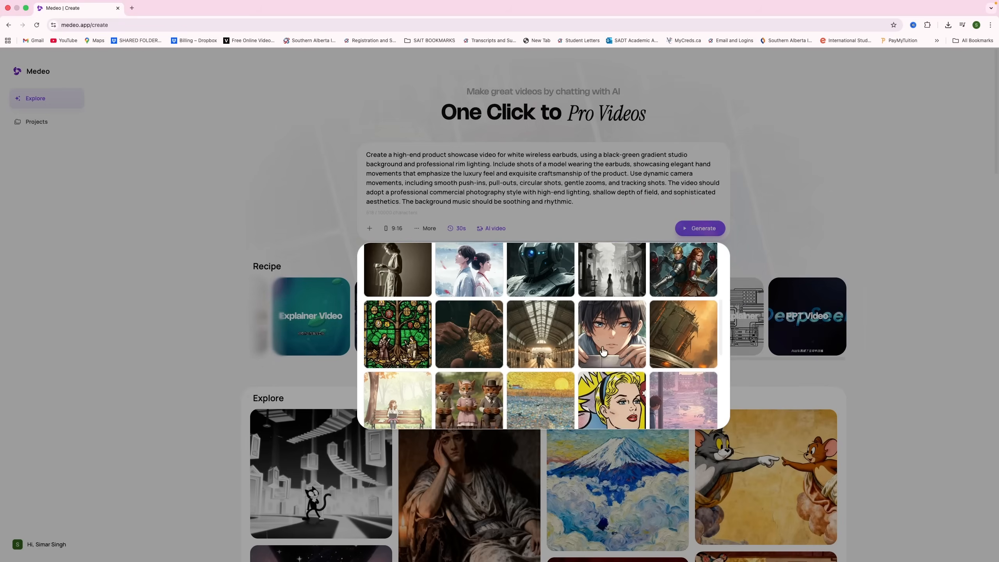
pyautogui.scroll(5, 579, 348)
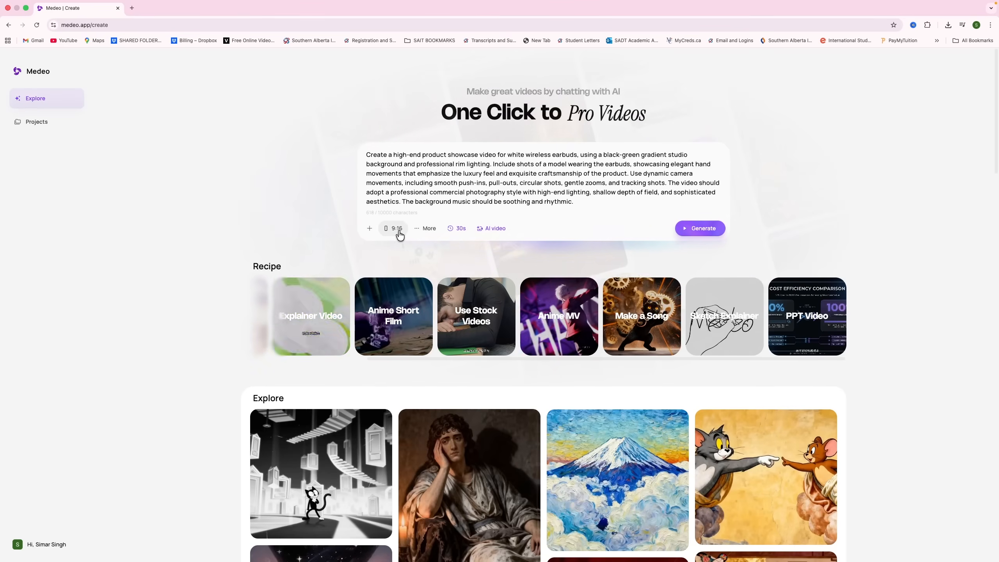
pyautogui.click(397, 228)
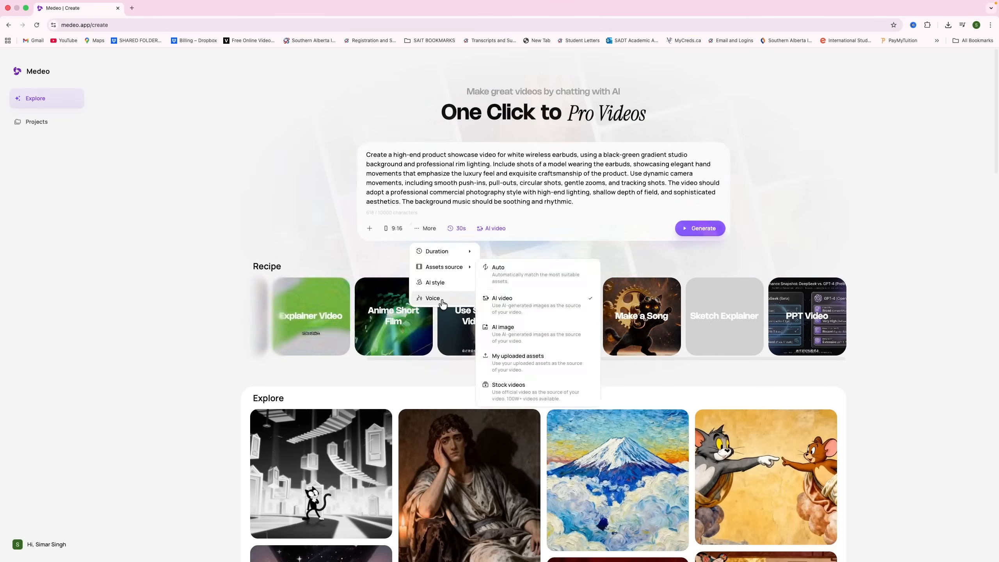
pyautogui.click(699, 228)
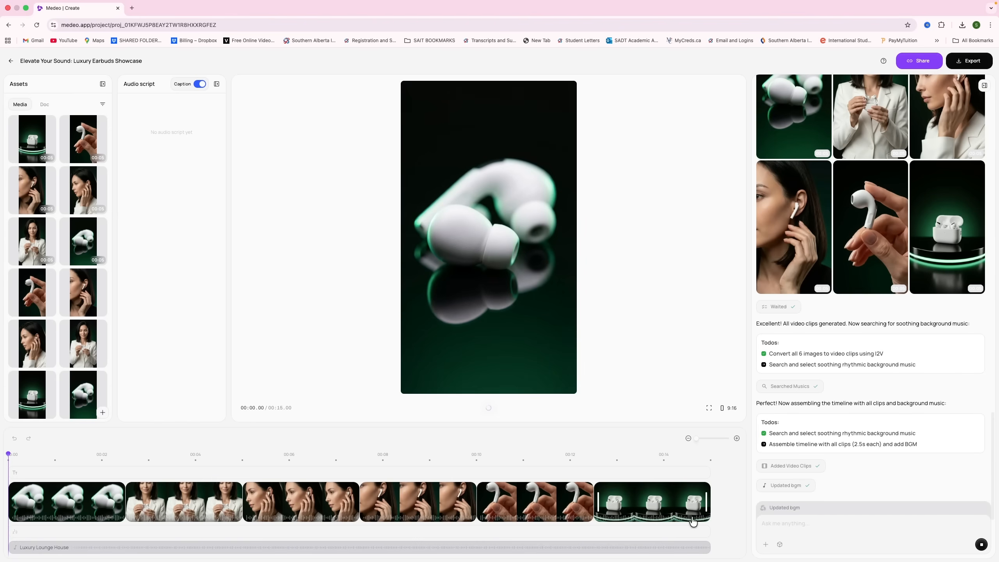
# Preview the earbuds clips on the timeline and review the chat's regenerated model clip and inserted abstract shots
pyautogui.moveTo(17, 453); pyautogui.dragTo(232, 479)
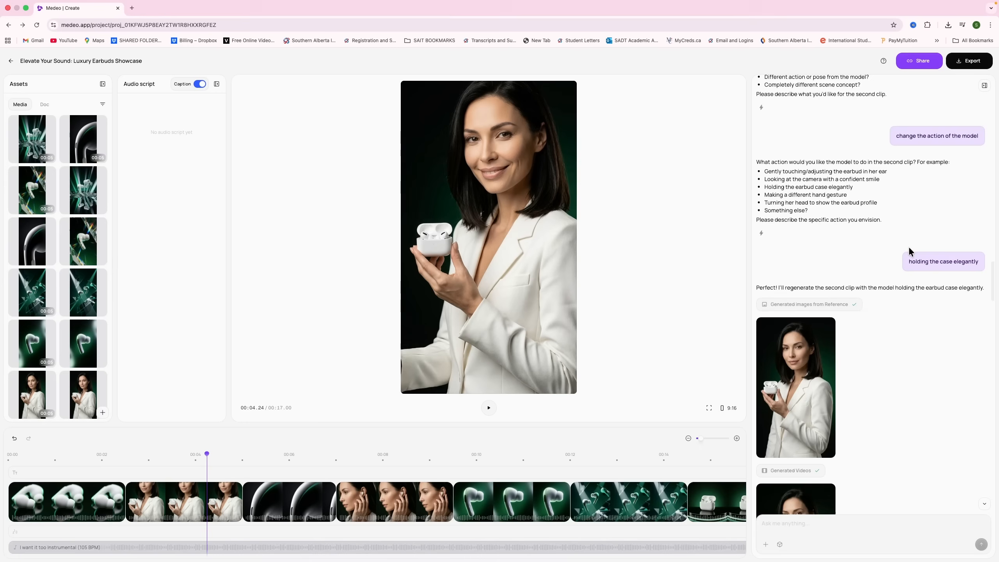
pyautogui.scroll(5, 943, 240)
pyautogui.scroll(-15, 892, 377)
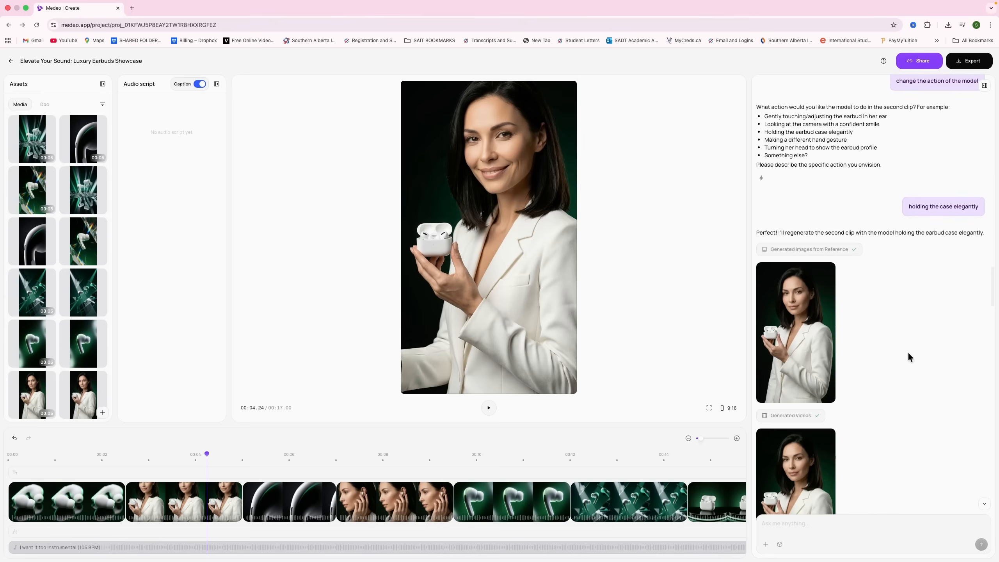
pyautogui.scroll(-10, 898, 387)
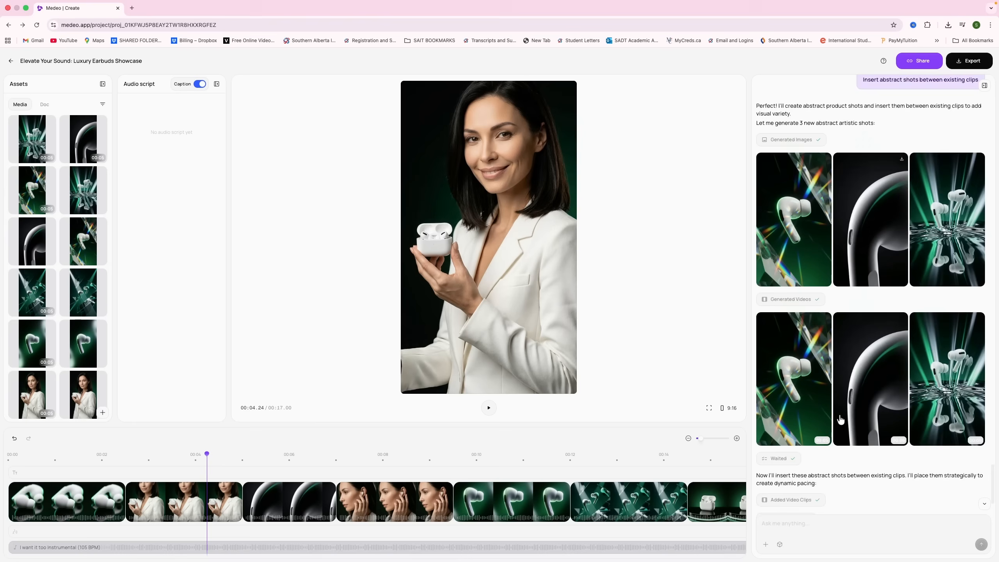
# Ask the assistant to change the fourth scene to a model interaction shot: "Model adjusting/touching the earbud in her ear"
pyautogui.click(425, 474)
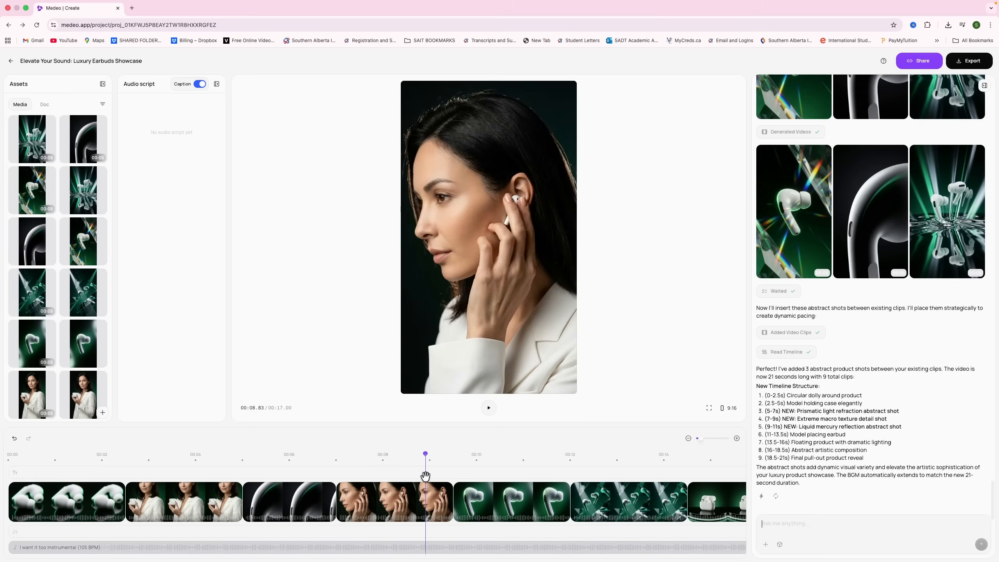
pyautogui.write('scene')
pyautogui.press('Return')
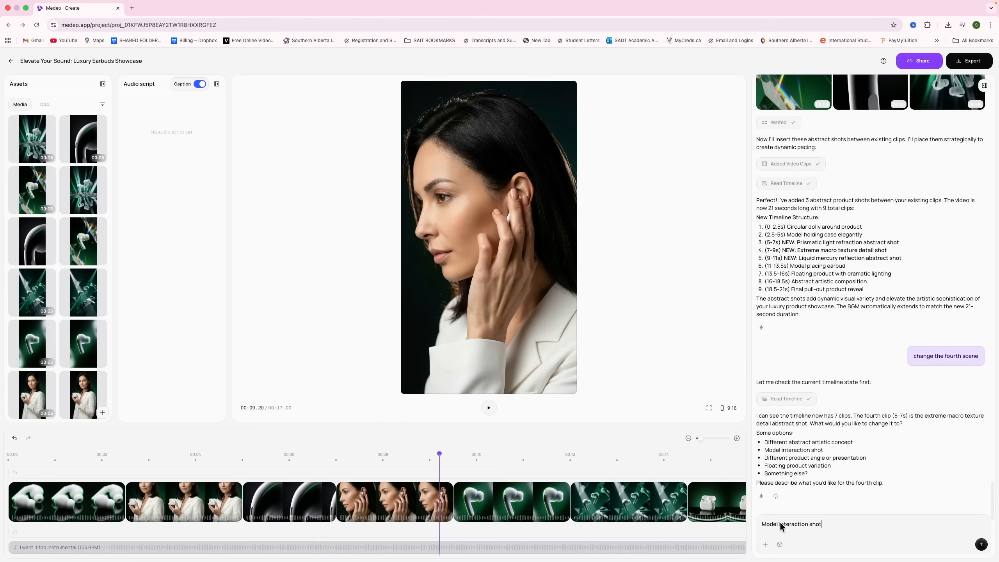
pyautogui.press('Return')
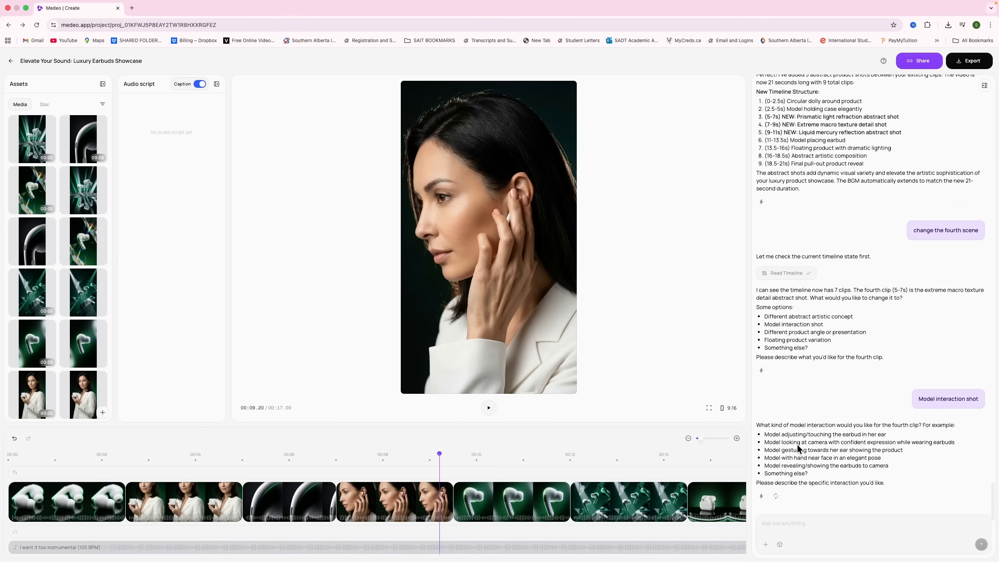
pyautogui.moveTo(806, 437); pyautogui.dragTo(801, 525)
pyautogui.press('Return')
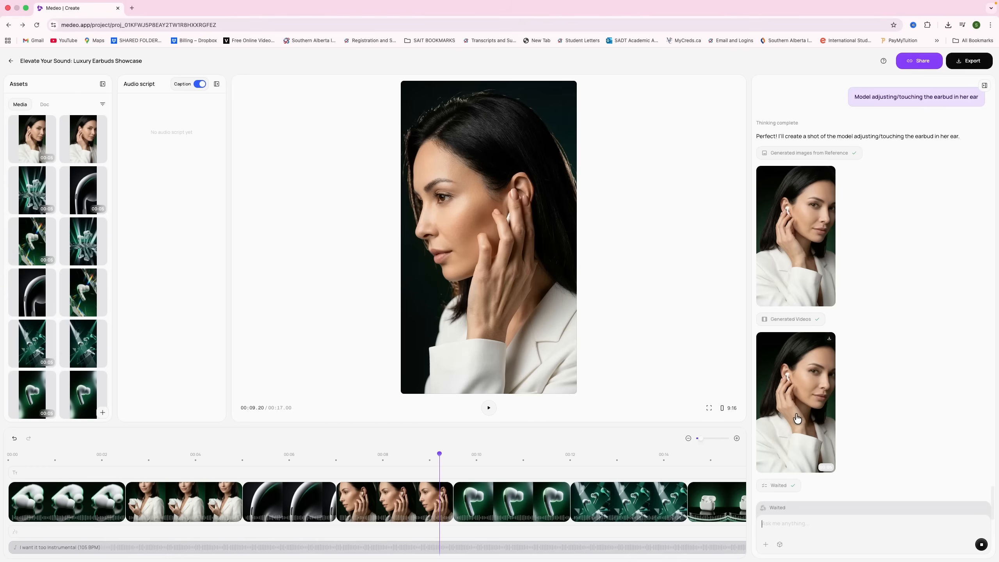
# Preview the clips around the fourth scene on the timeline and open the export options for the earbuds video
pyautogui.moveTo(437, 456); pyautogui.dragTo(377, 492)
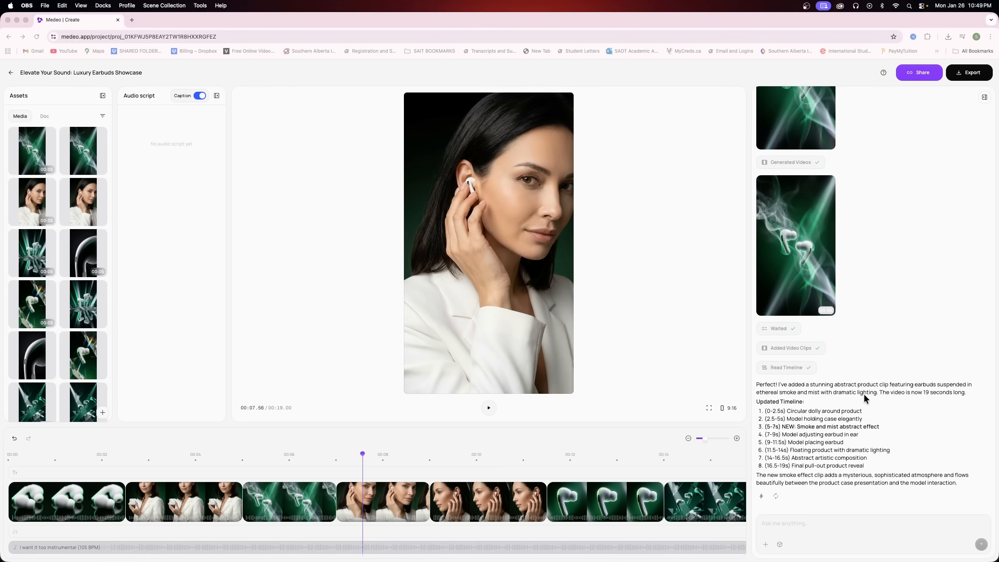
pyautogui.moveTo(246, 502); pyautogui.dragTo(399, 501)
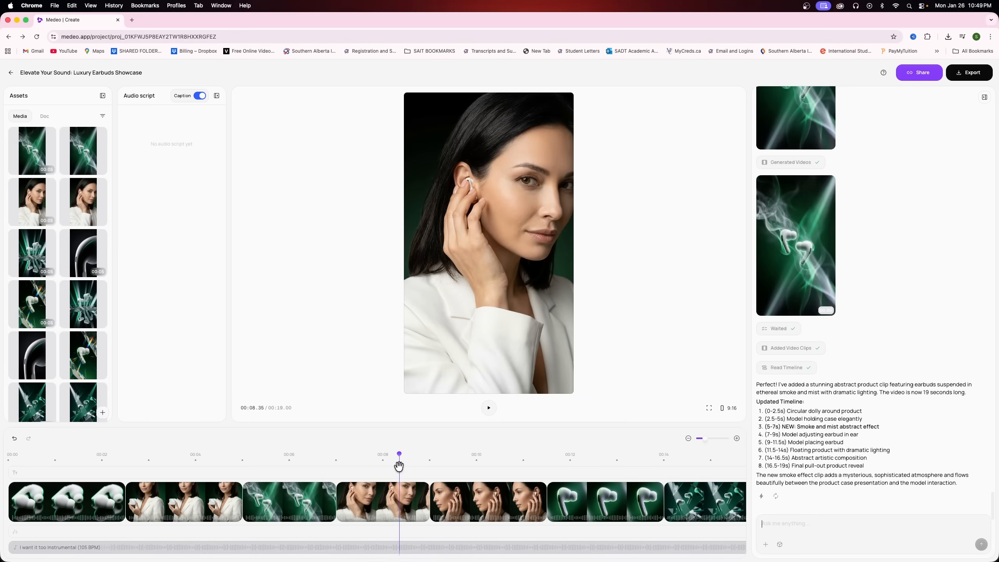
pyautogui.click(966, 73)
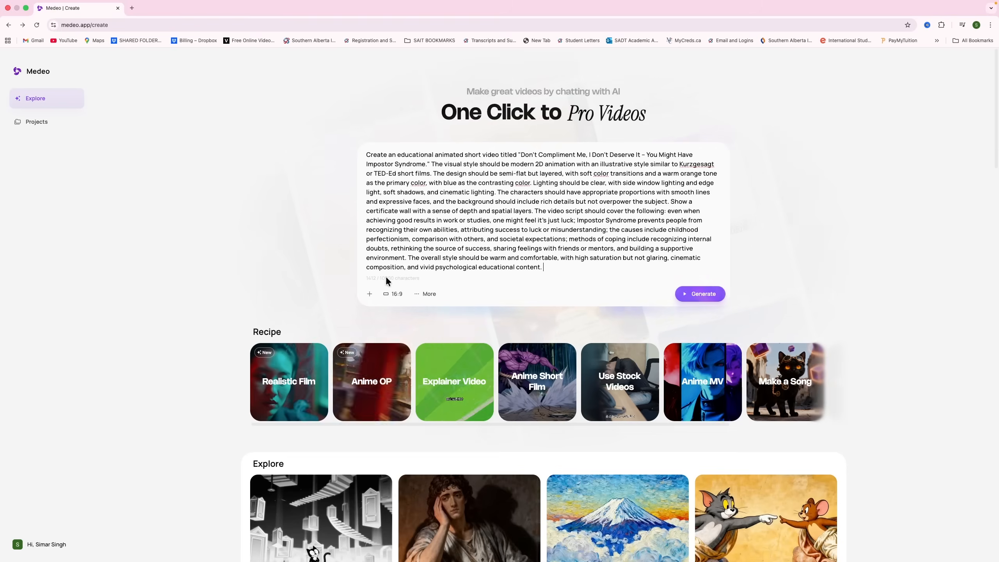
# Set the impostor syndrome video's duration to 30s and its assets source to AI video, and browse the AI styles
pyautogui.click(431, 294)
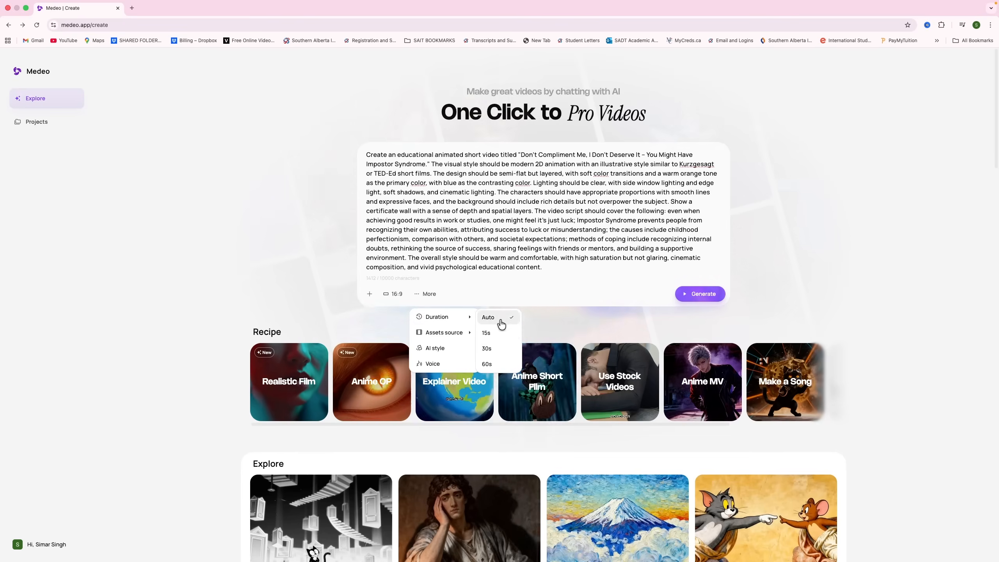
pyautogui.moveTo(442, 332)
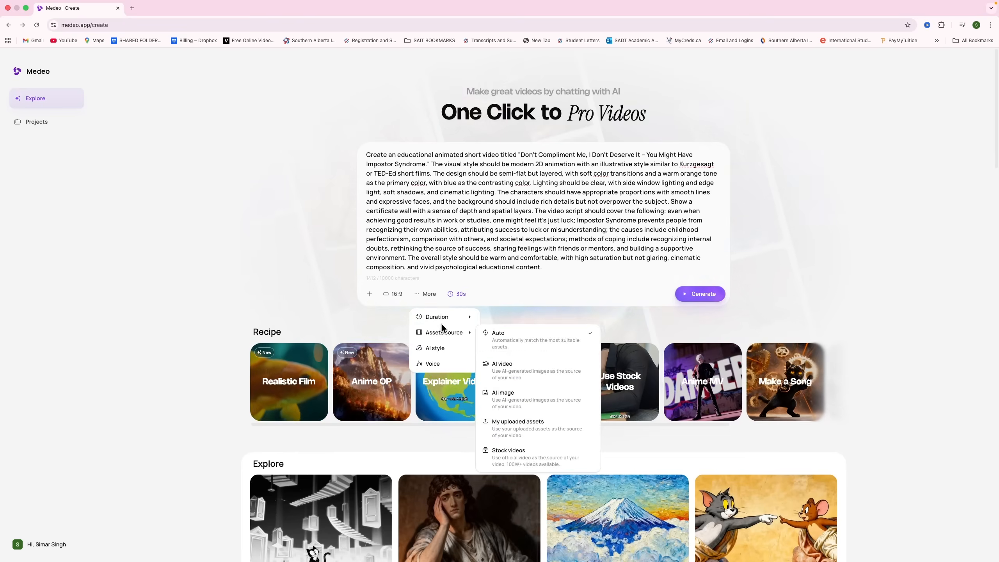
pyautogui.click(500, 364)
pyautogui.scroll(-10, 478, 368)
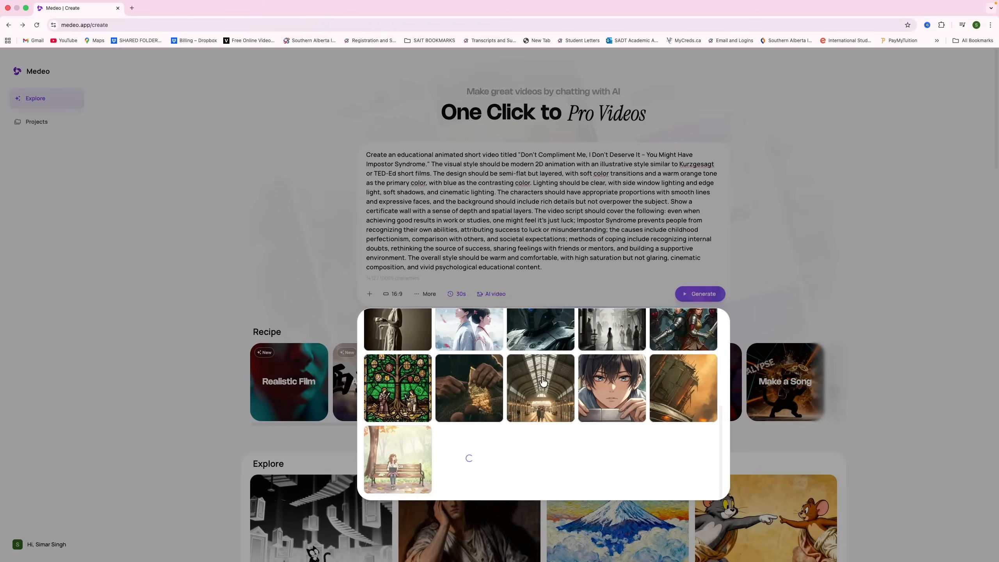
pyautogui.scroll(10, 533, 374)
pyautogui.click(530, 282)
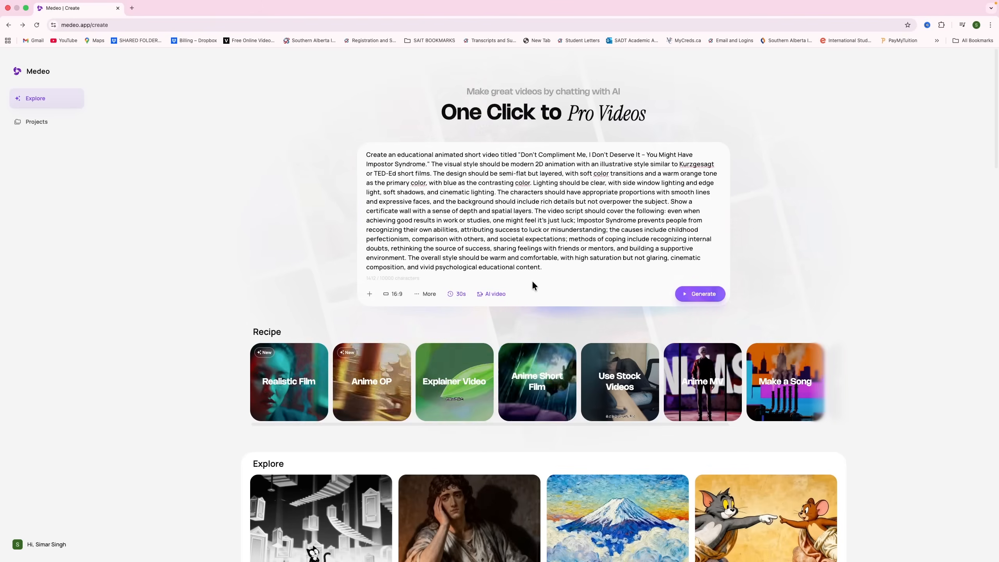
# Audition the English voices, choose American Hope Edu., and generate the impostor syndrome video
pyautogui.click(425, 294)
pyautogui.click(450, 366)
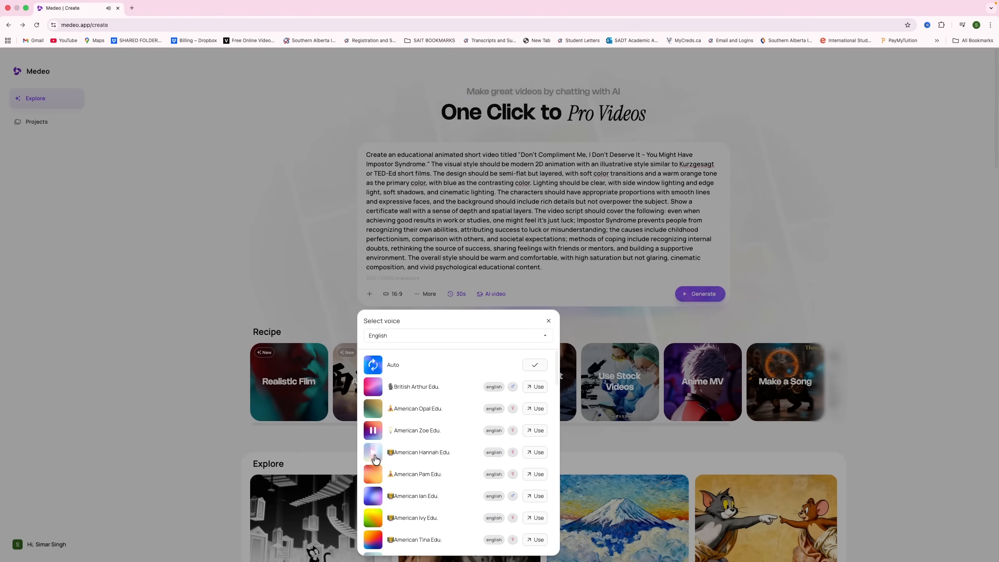
pyautogui.scroll(-5, 374, 433)
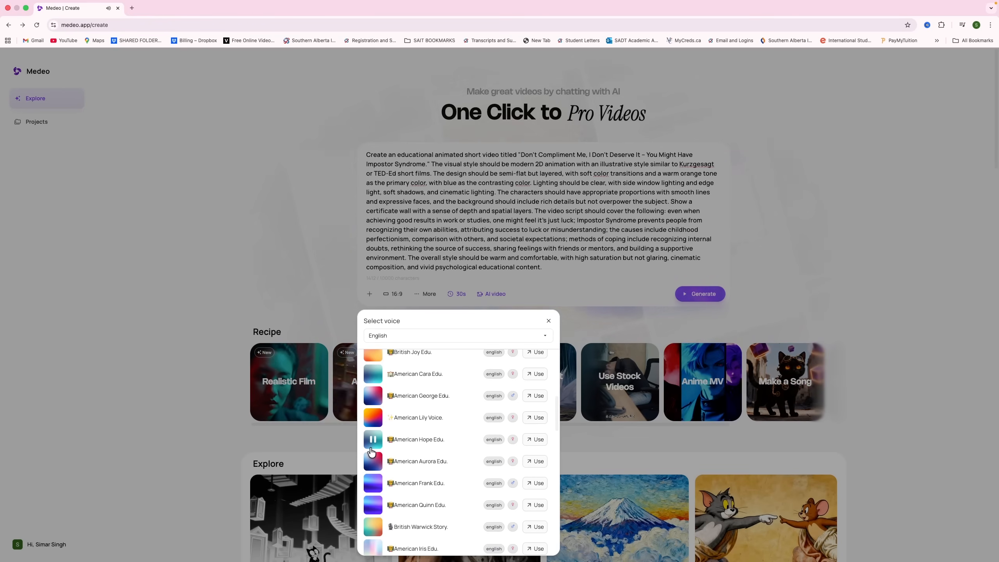
pyautogui.click(535, 439)
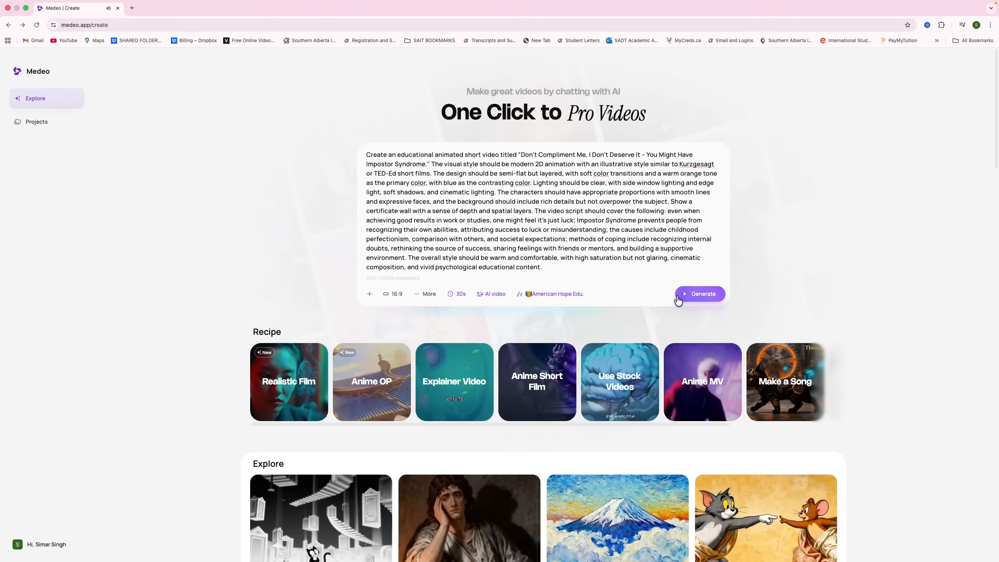
pyautogui.click(700, 295)
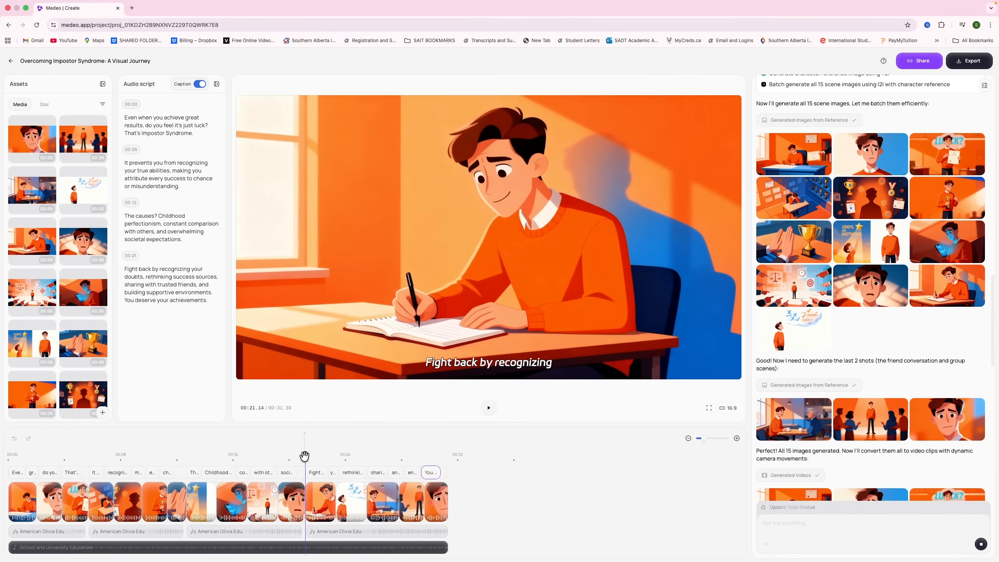
# Play the generated impostor syndrome video from the start and check the childhood perfectionism scene
pyautogui.moveTo(304, 455); pyautogui.dragTo(106, 456)
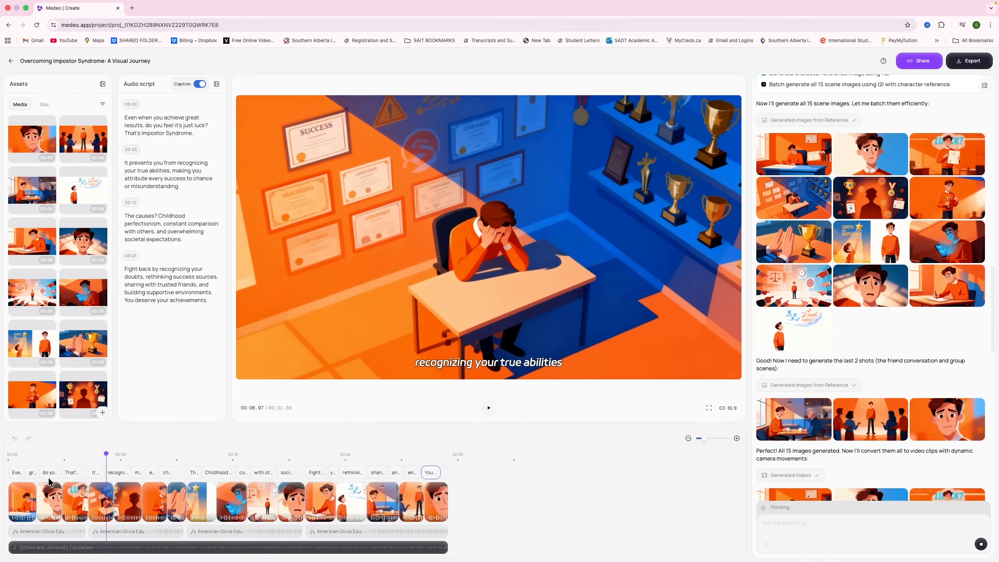
pyautogui.moveTo(106, 453); pyautogui.dragTo(2, 462)
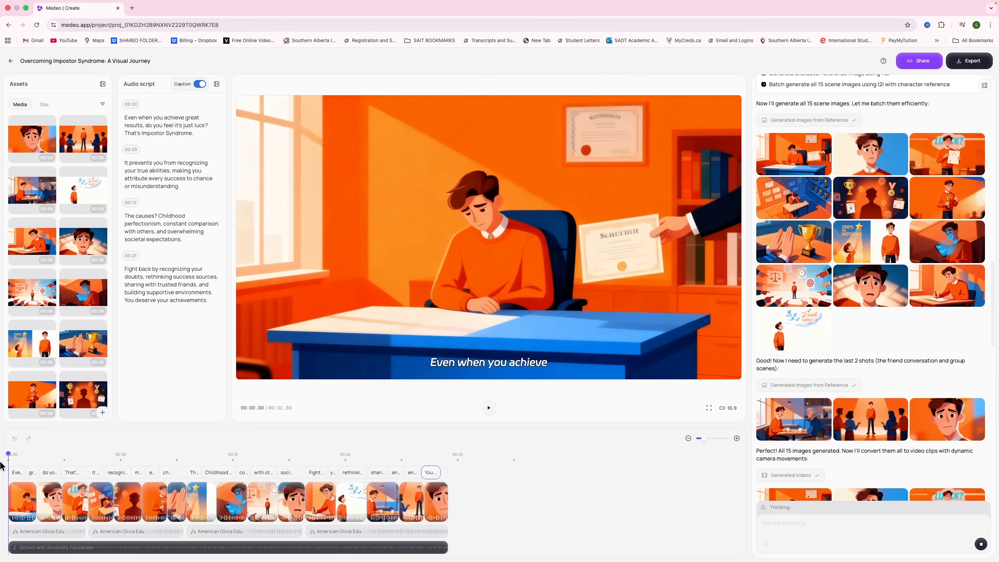
pyautogui.click(488, 409)
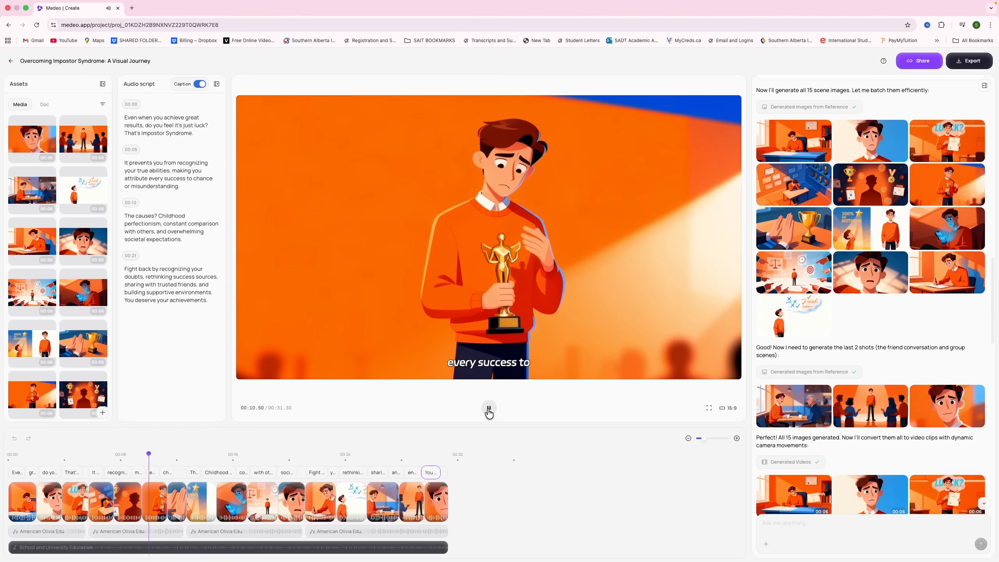
pyautogui.click(209, 508)
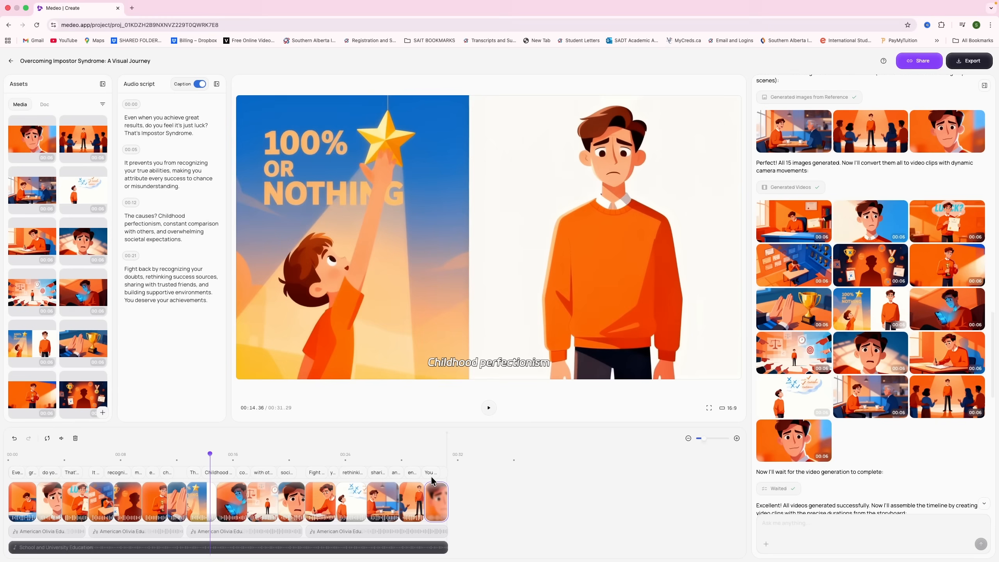
# Export the impostor syndrome video with auto download and watermark removal enabled
pyautogui.click(965, 61)
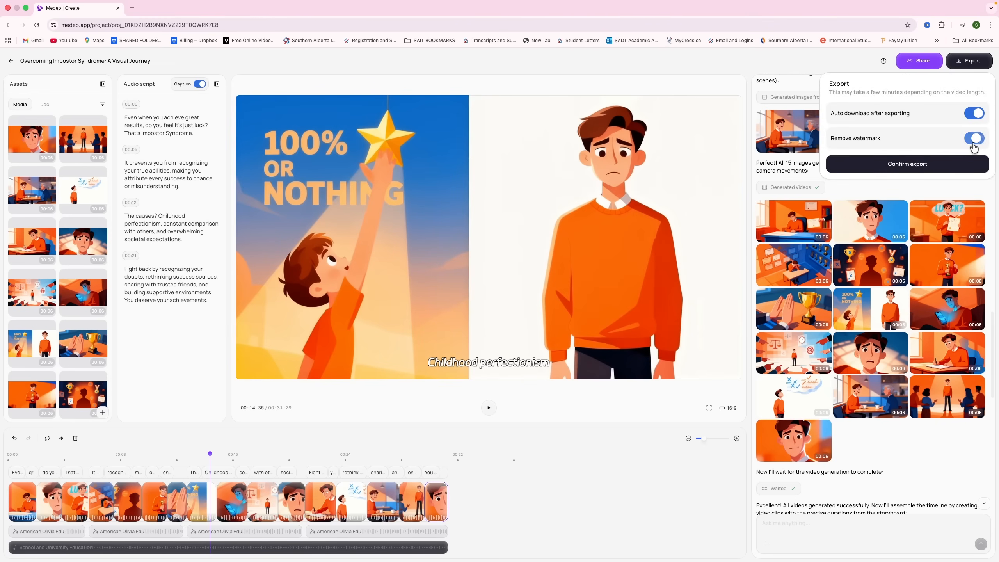
pyautogui.click(883, 172)
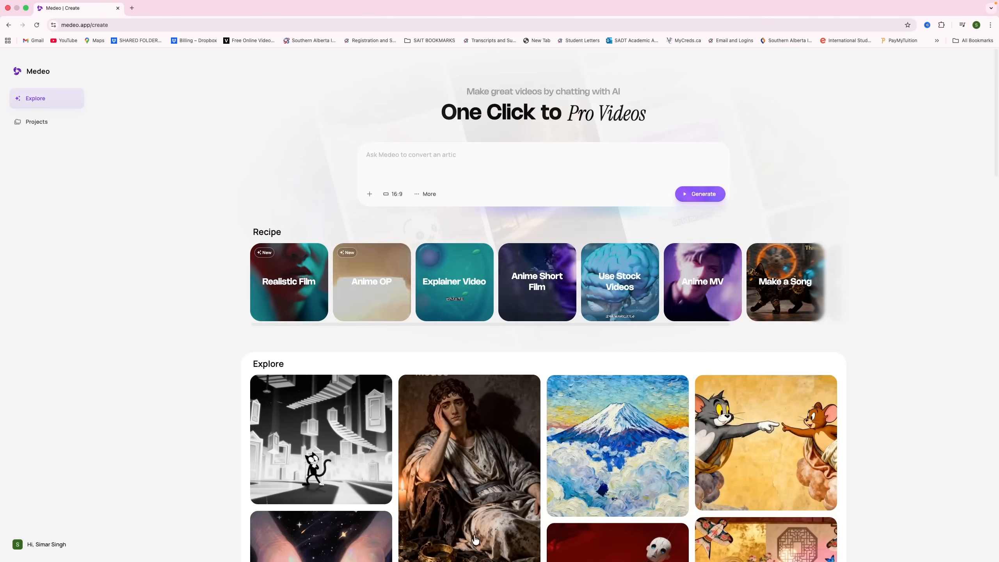
# Open the account's upgrade plans and view the monthly pricing
pyautogui.click(49, 552)
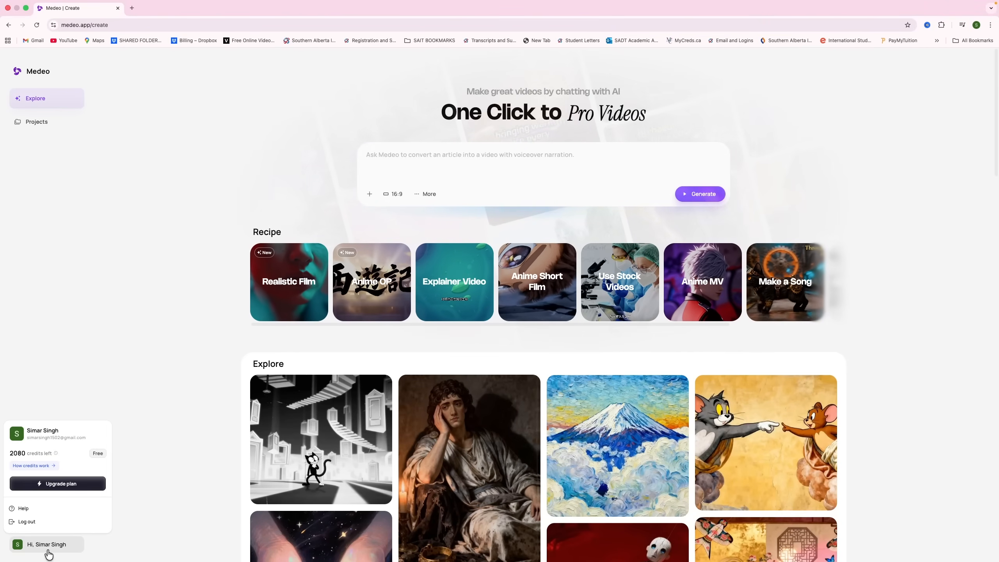
pyautogui.click(49, 481)
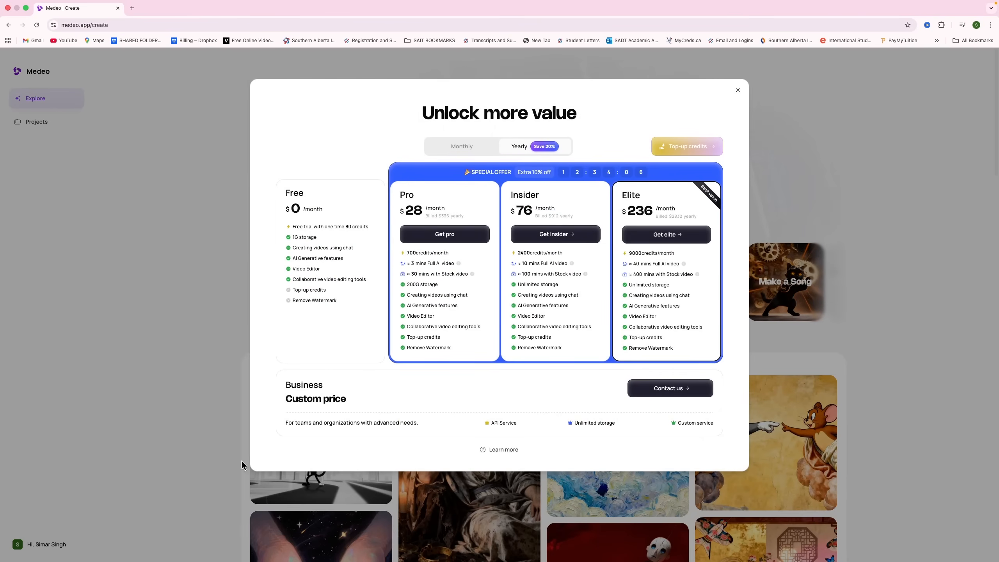
pyautogui.click(458, 151)
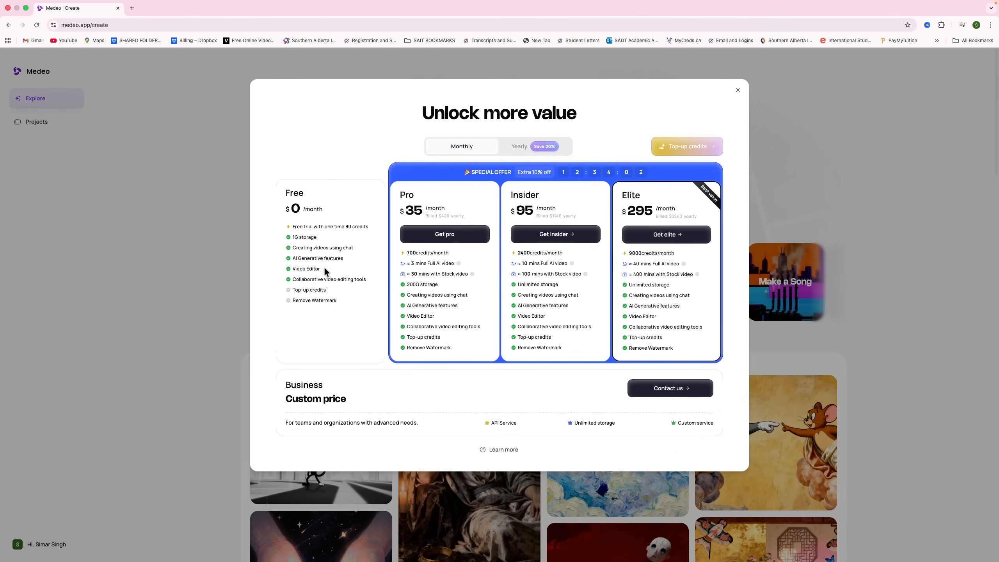